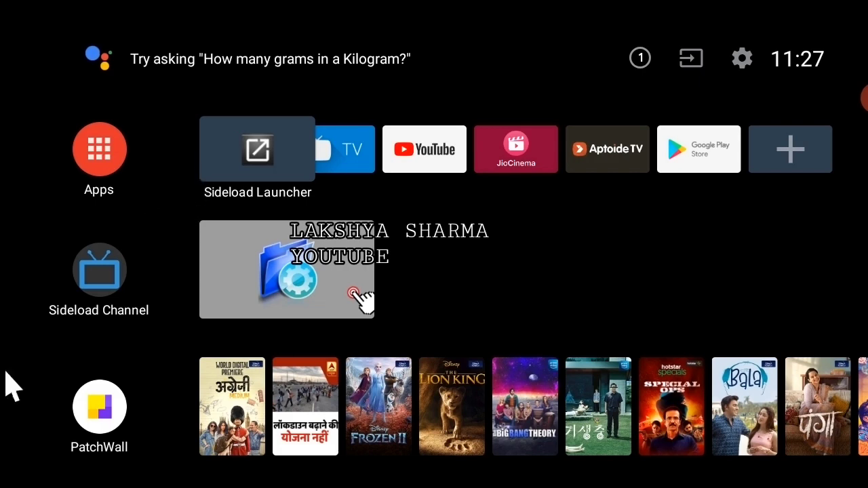
Open the Sideload Launcher app grid and launch USB/BT JoyCenter 2018.
{"action": "left_click", "coordinate": [256, 155]}
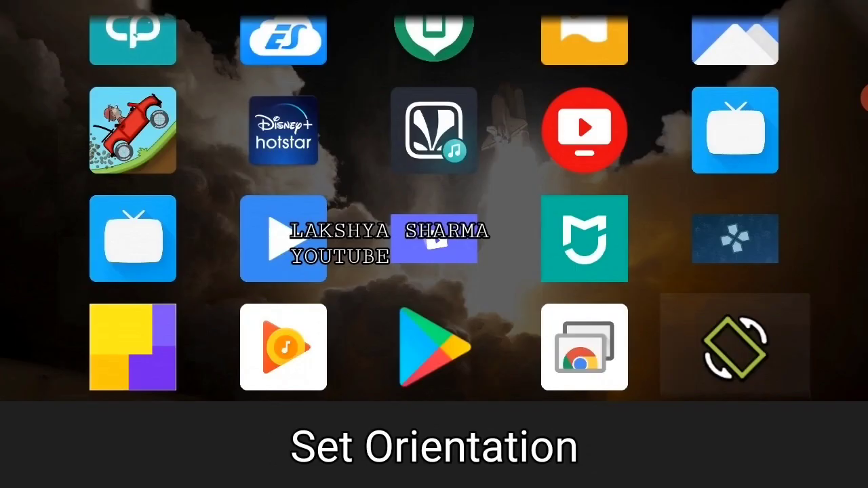
{"action": "key", "text": "Down"}
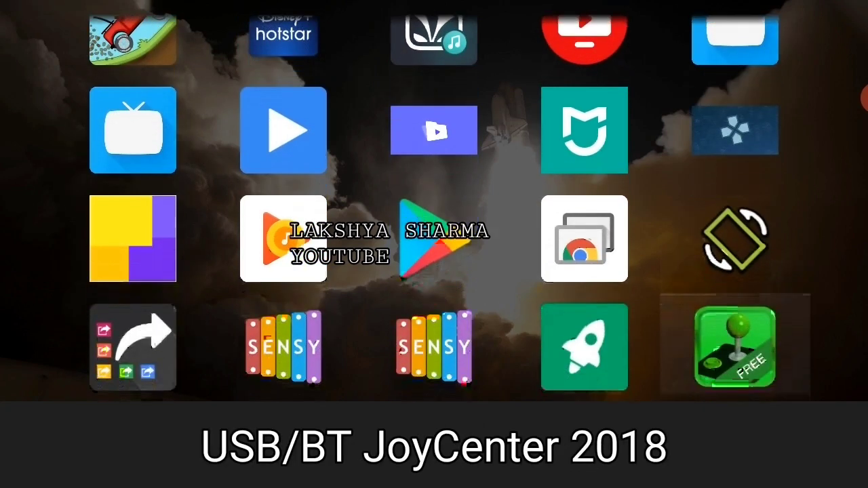
{"action": "key", "text": "Down"}
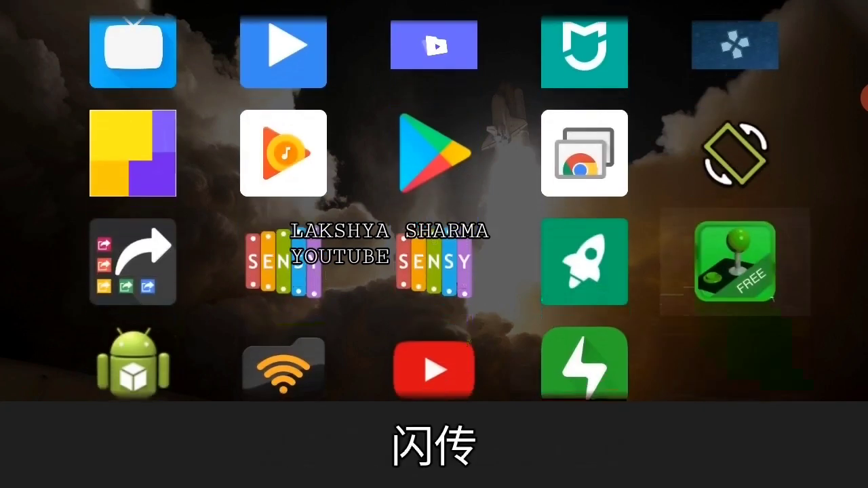
{"action": "key", "text": "Up"}
{"action": "key", "text": "Right"}
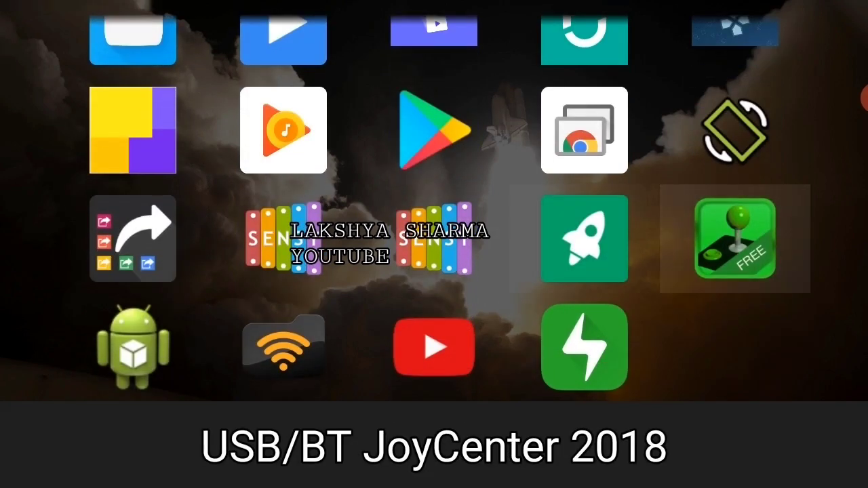
{"action": "key", "text": "Return"}
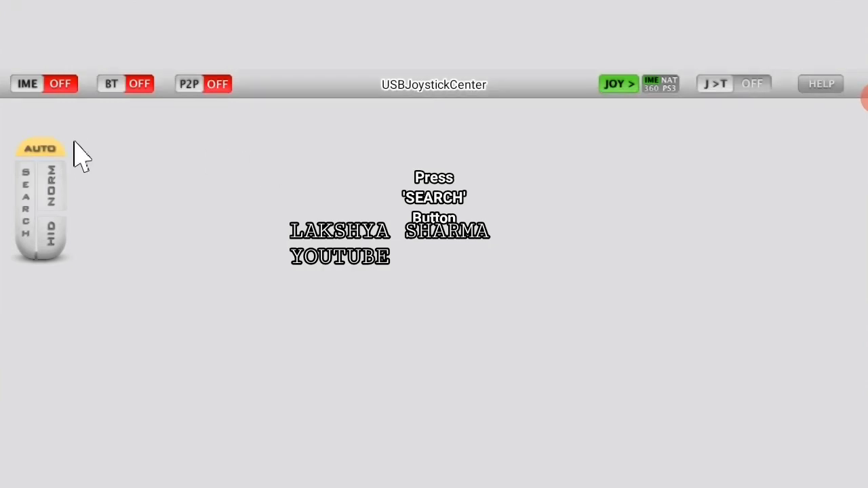
Search for the Generic USB Joystick, grant USB access, enable USBJoyFreeIME, and select the joystick.
{"action": "left_click", "coordinate": [51, 193]}
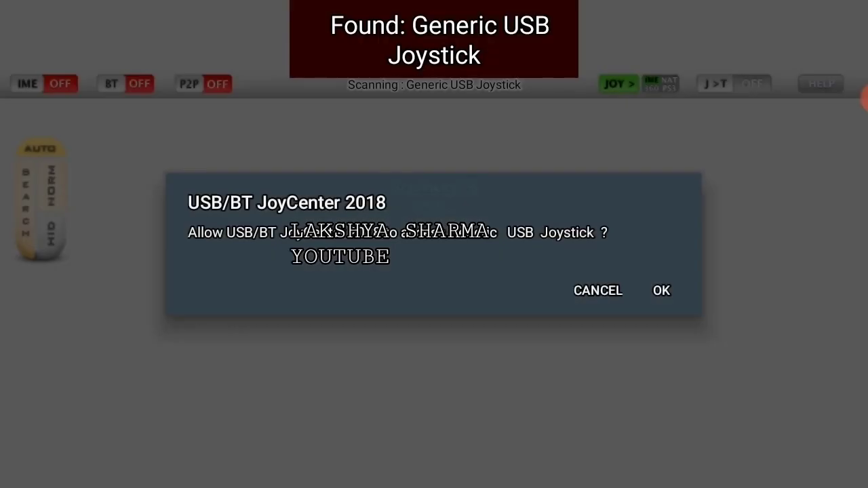
{"action": "left_click", "coordinate": [661, 291]}
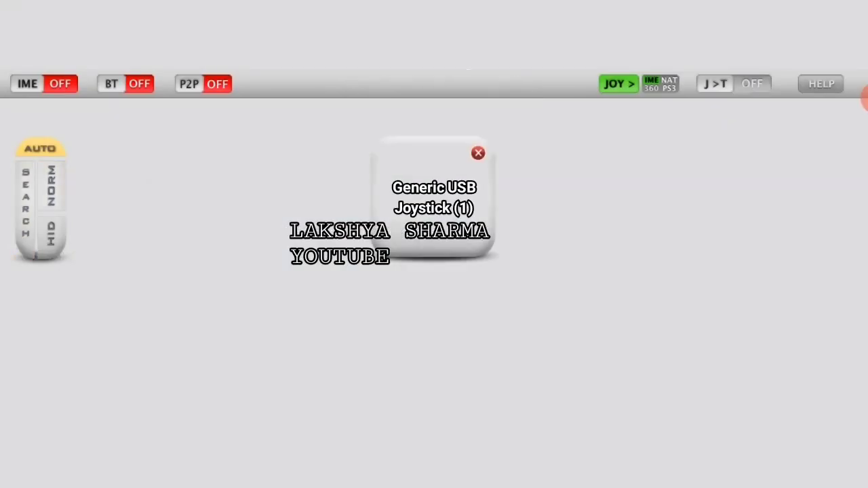
{"action": "left_click", "coordinate": [59, 84]}
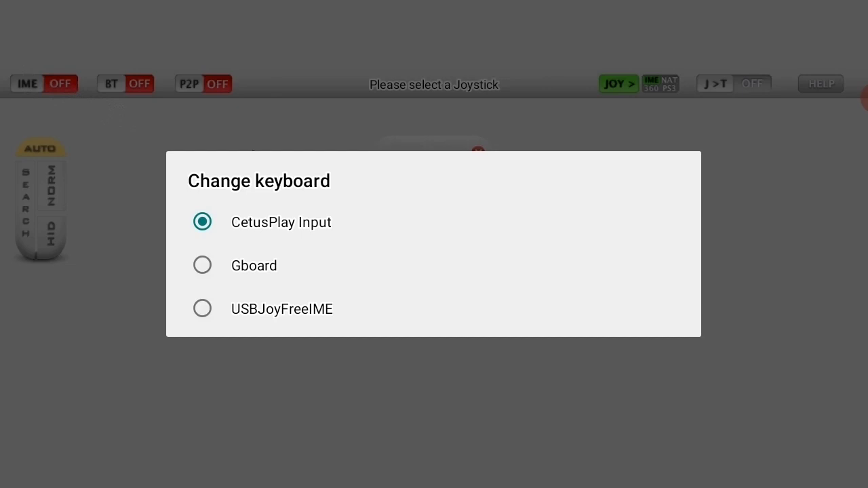
{"action": "key", "text": "Down"}
{"action": "key", "text": "Down"}
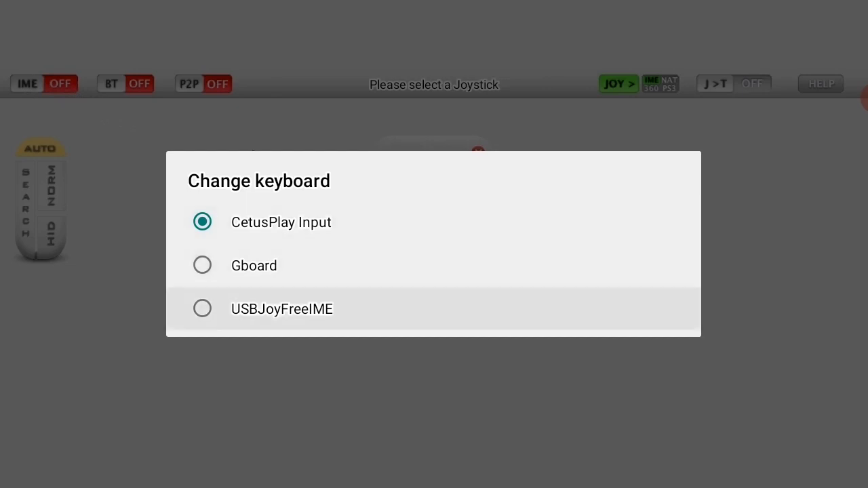
{"action": "key", "text": "Return"}
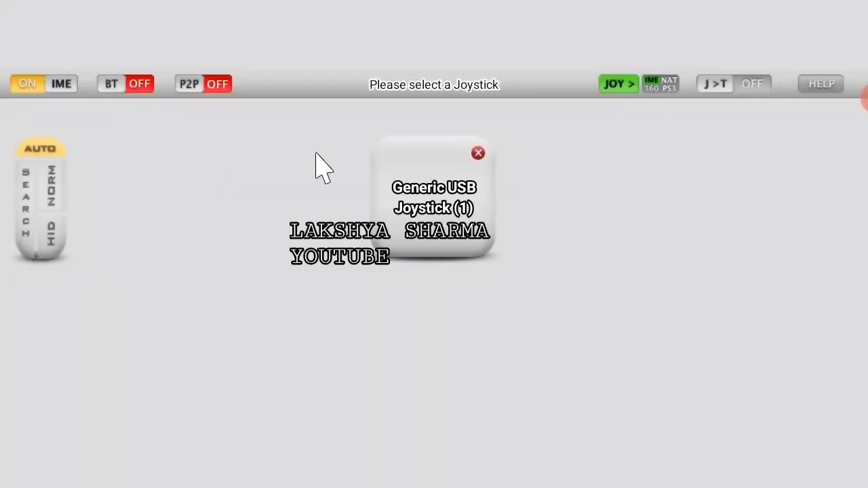
{"action": "left_click", "coordinate": [448, 203]}
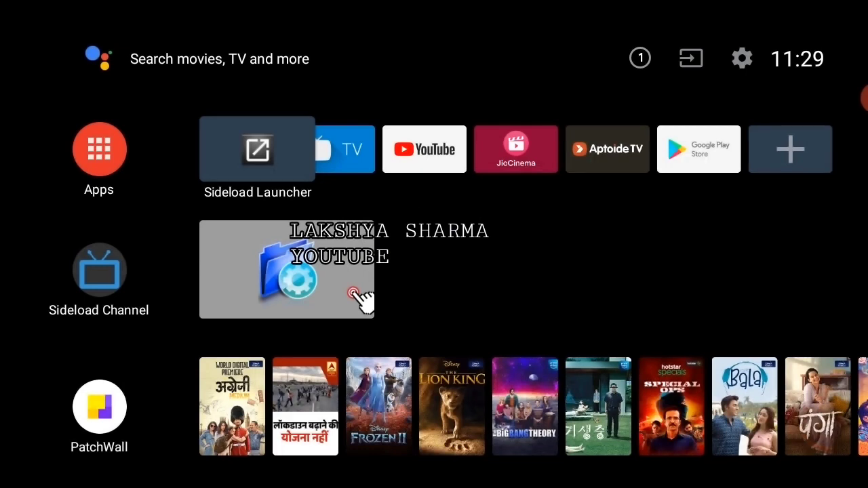
Launch PPSSPP Gold from the Sideload Launcher app grid.
{"action": "left_click", "coordinate": [354, 293]}
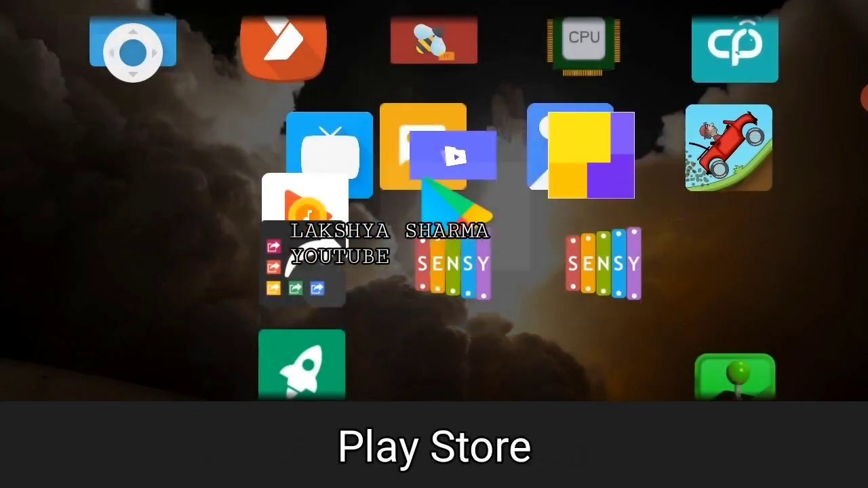
{"action": "key", "text": "Down"}
{"action": "key", "text": "Down"}
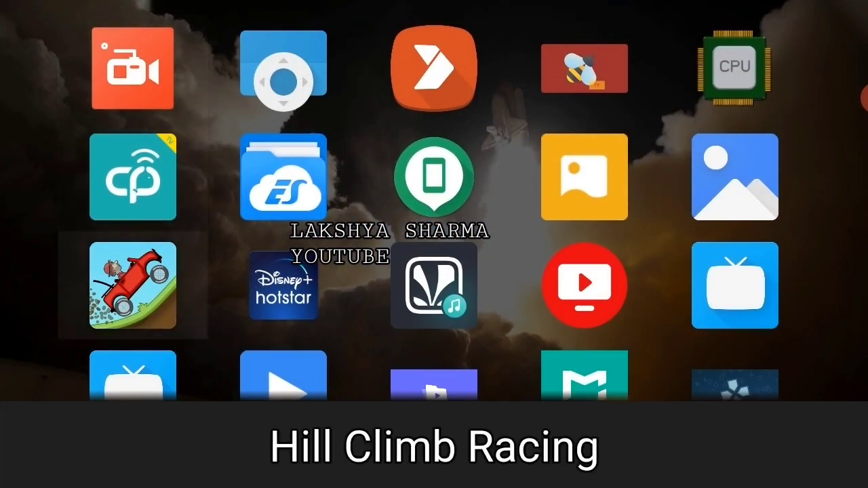
{"action": "key", "text": "Down"}
{"action": "key", "text": "Right"}
{"action": "key", "text": "Right"}
{"action": "key", "text": "Right"}
{"action": "key", "text": "Right"}
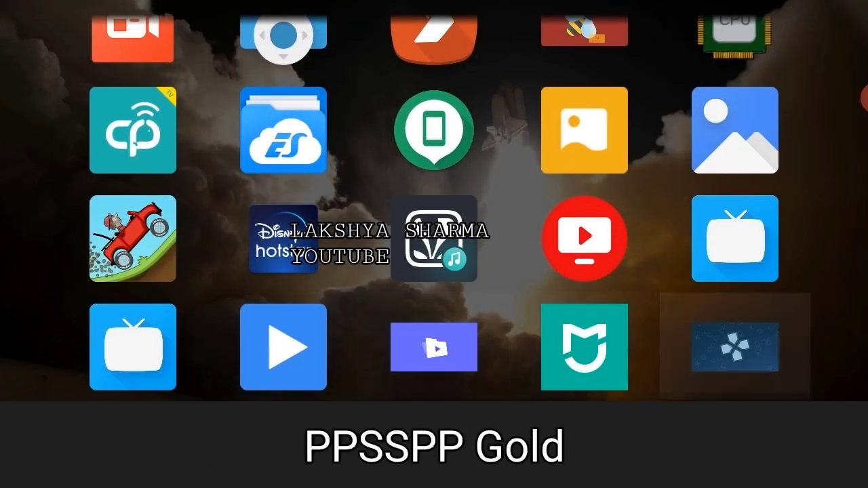
{"action": "key", "text": "Return"}
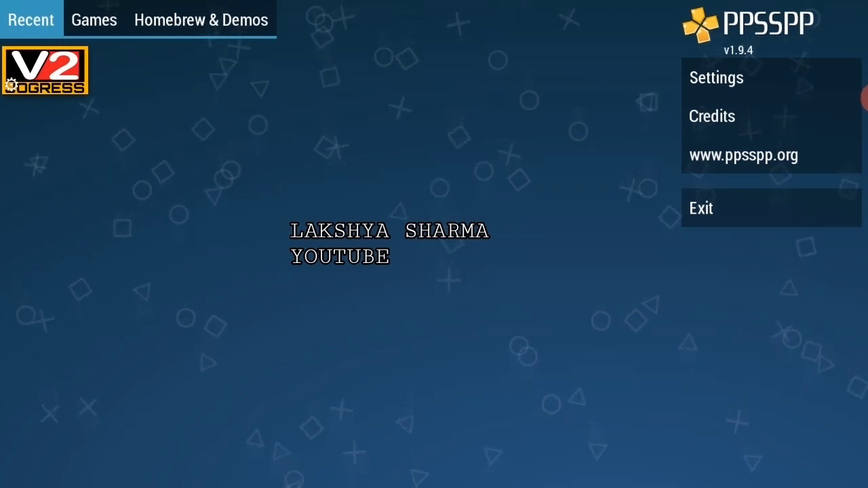
Go to PPSSPP Settings, Controls, and focus the Control mapping option.
{"action": "key", "text": "Right"}
{"action": "key", "text": "Right"}
{"action": "key", "text": "Right"}
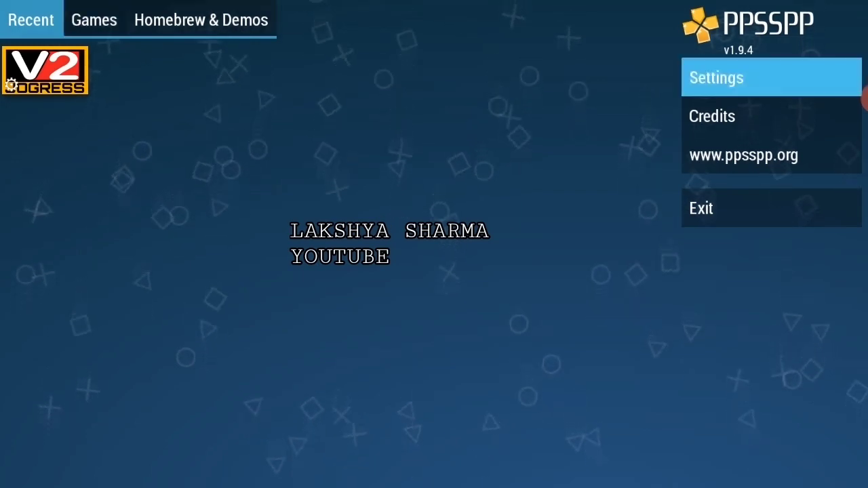
{"action": "key", "text": "Return"}
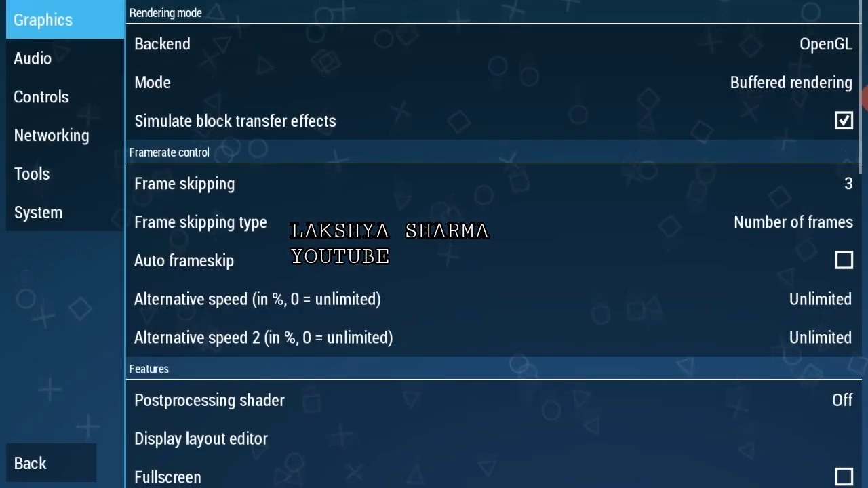
{"action": "key", "text": "Down"}
{"action": "key", "text": "Down"}
{"action": "key", "text": "Down"}
{"action": "key", "text": "Down"}
{"action": "key", "text": "Up"}
{"action": "key", "text": "Up"}
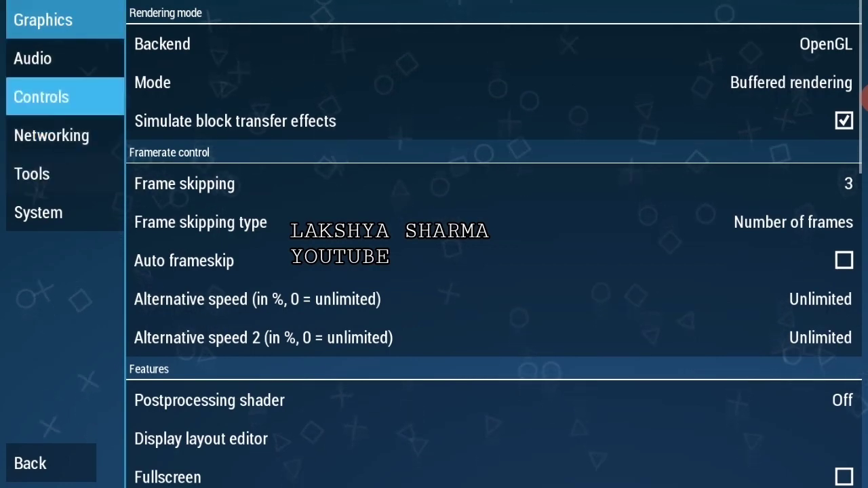
{"action": "key", "text": "Return"}
{"action": "key", "text": "Right"}
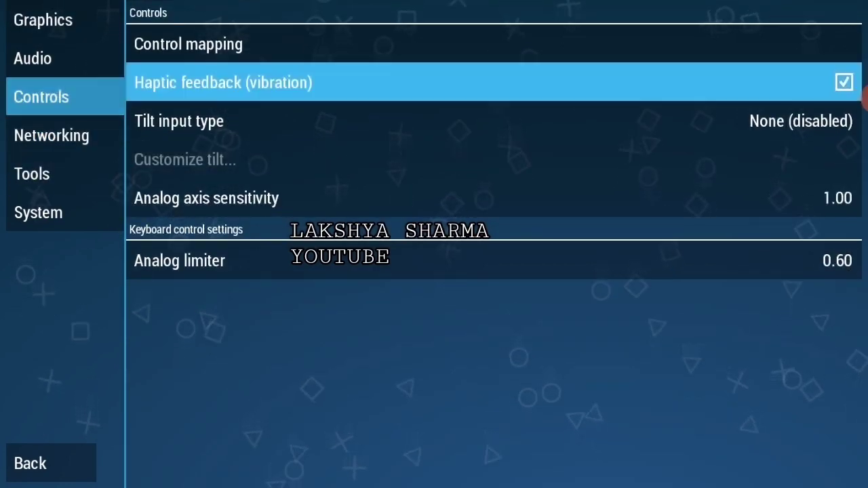
{"action": "key", "text": "Up"}
Open Control mapping and use Clear all to remove every existing binding.
{"action": "key", "text": "Return"}
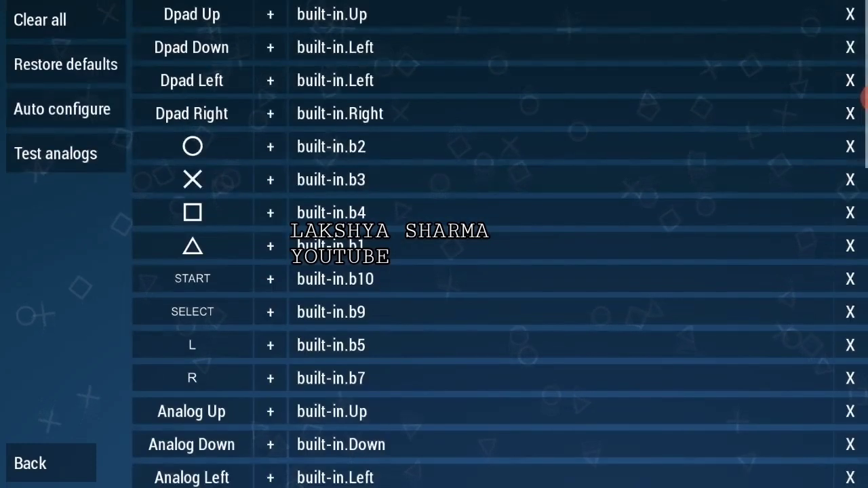
{"action": "key", "text": "Left"}
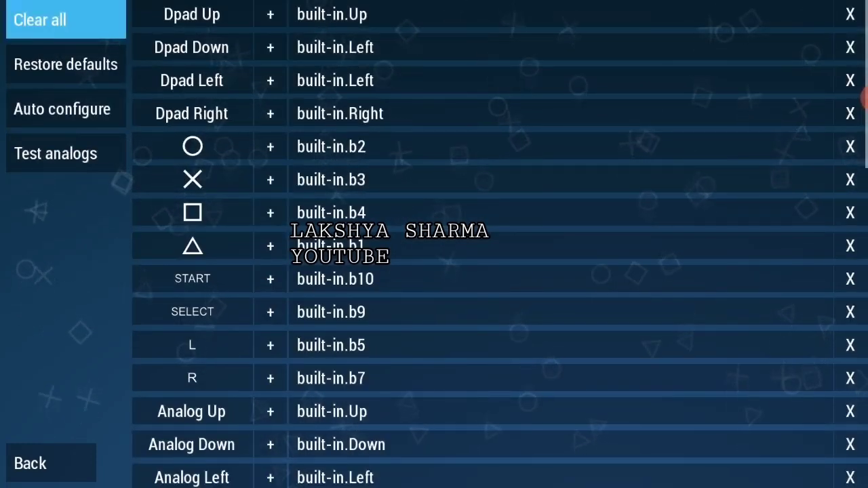
{"action": "key", "text": "Return"}
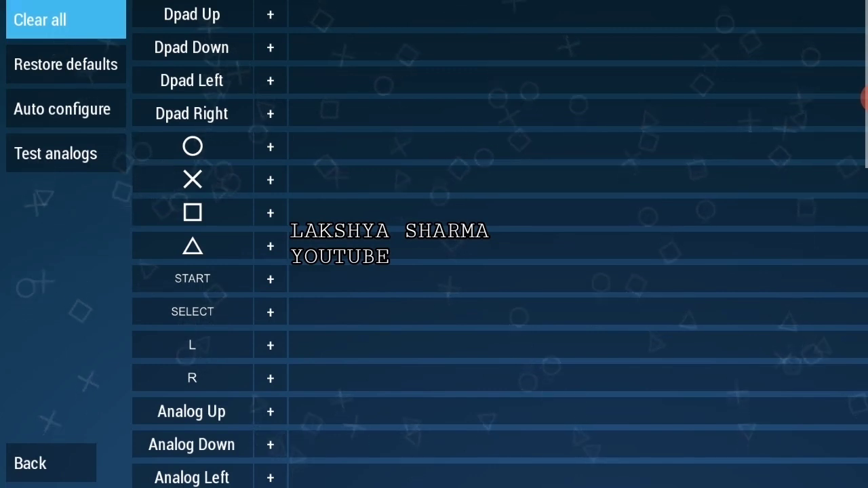
{"action": "key", "text": "Right"}
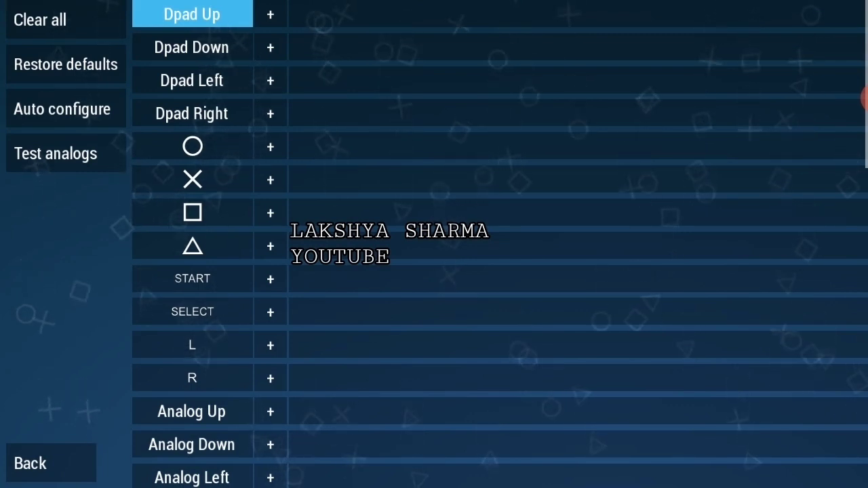
Make a first pass assigning gamepad directions to Dpad Up, Down, Left and Right.
{"action": "key", "text": "Return"}
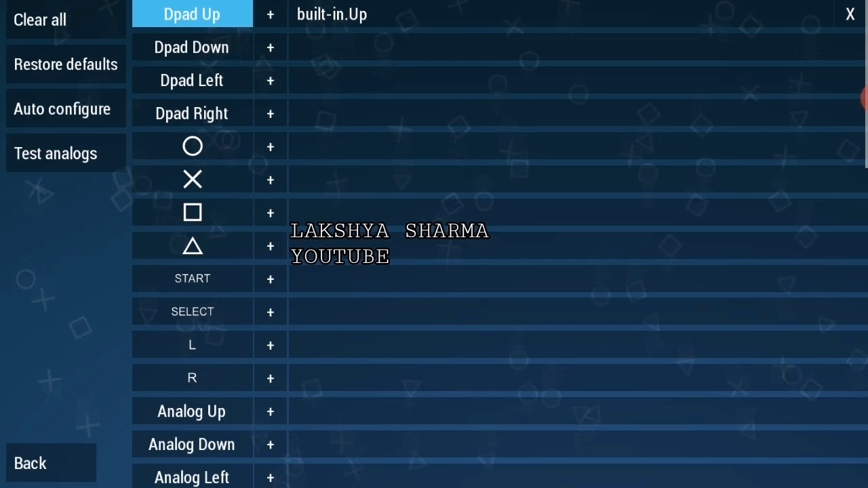
{"action": "key", "text": "Down"}
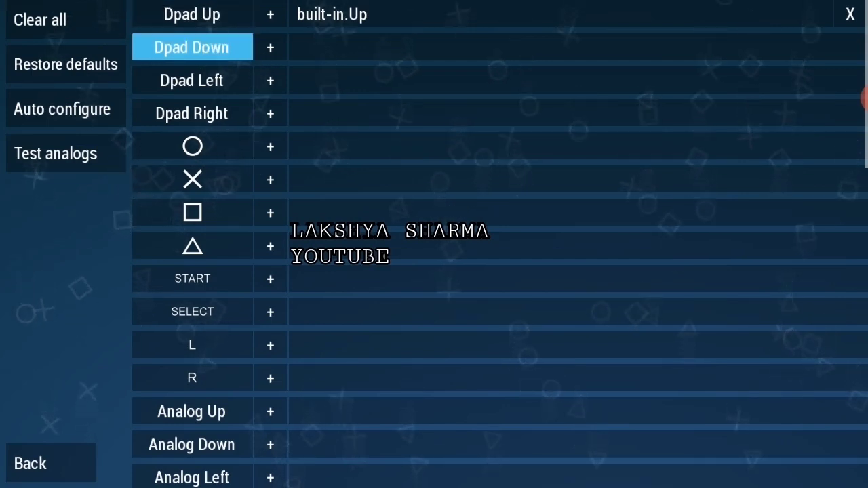
{"action": "key", "text": "Up"}
{"action": "key", "text": "Down"}
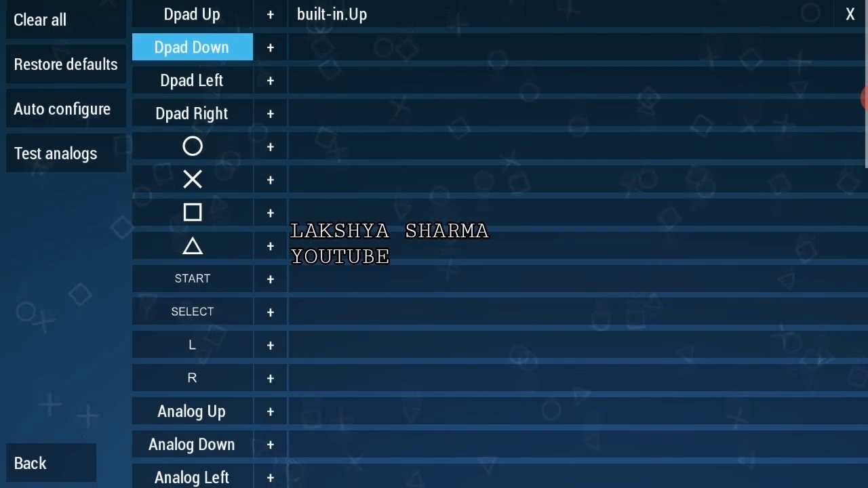
{"action": "key", "text": "Return"}
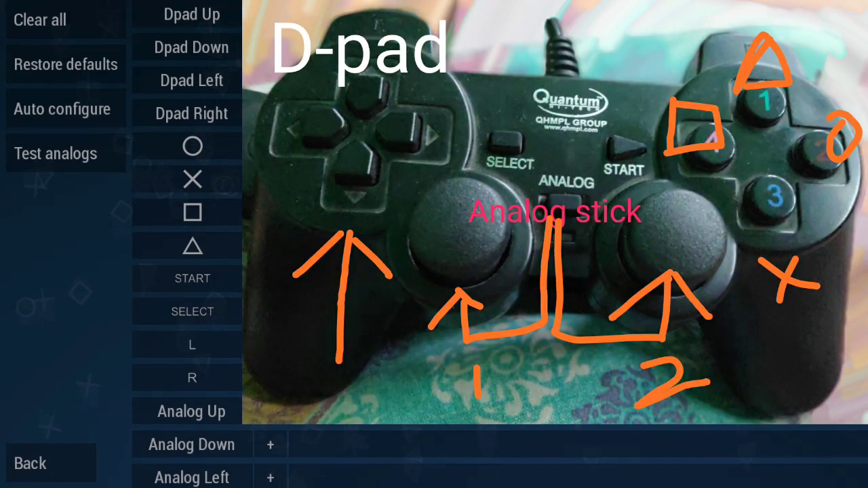
{"action": "key", "text": "Down"}
{"action": "key", "text": "Down"}
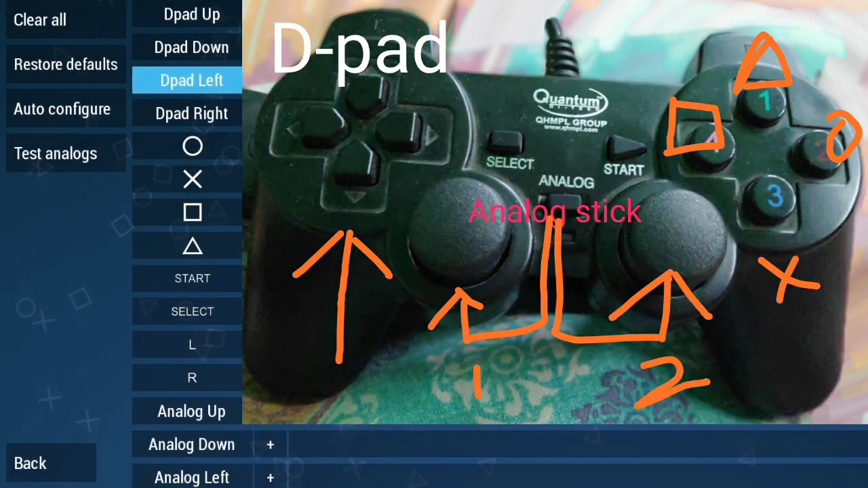
{"action": "key", "text": "Return"}
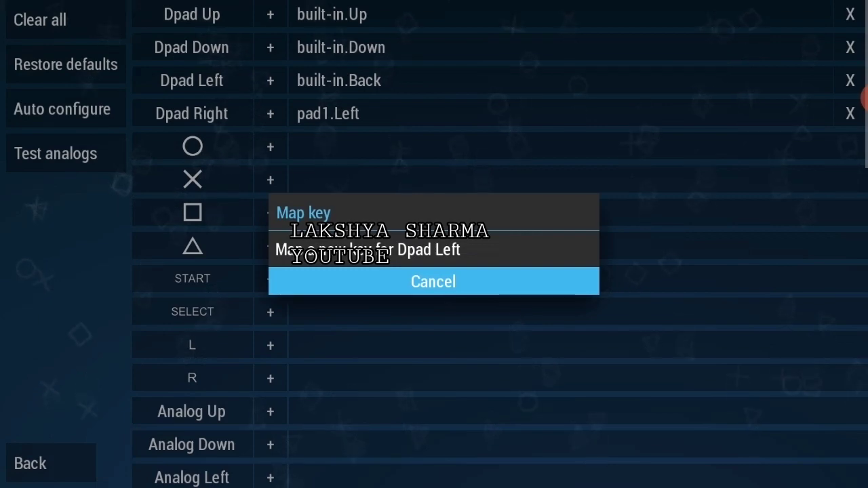
{"action": "key", "text": "Left"}
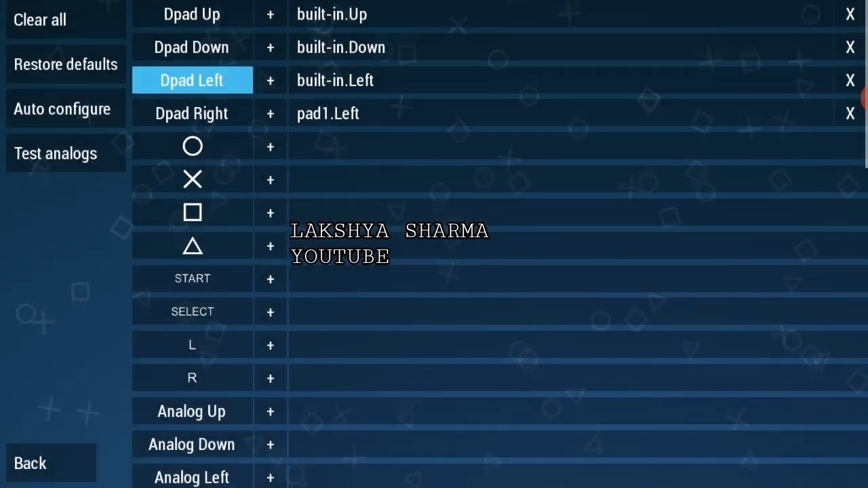
{"action": "key", "text": "Down"}
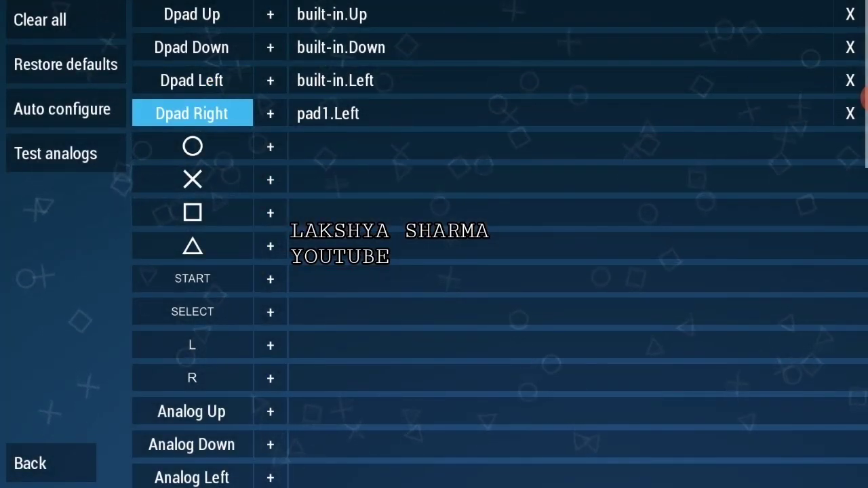
{"action": "key", "text": "Return"}
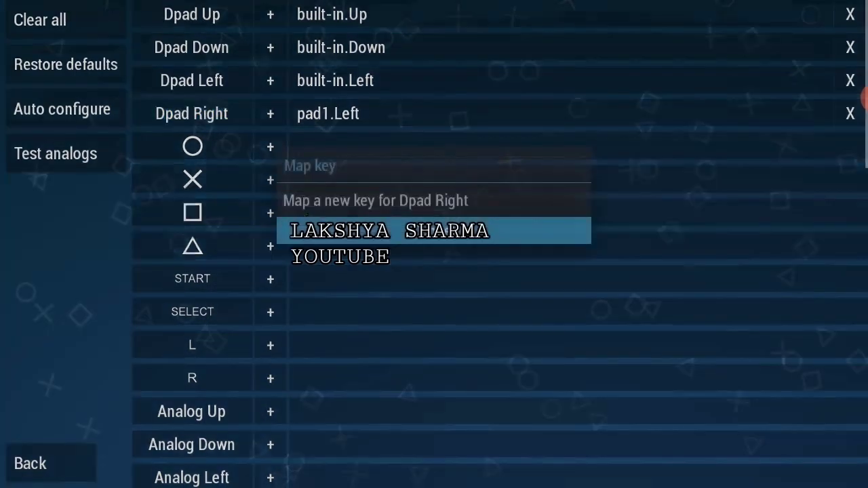
{"action": "key", "text": "Right"}
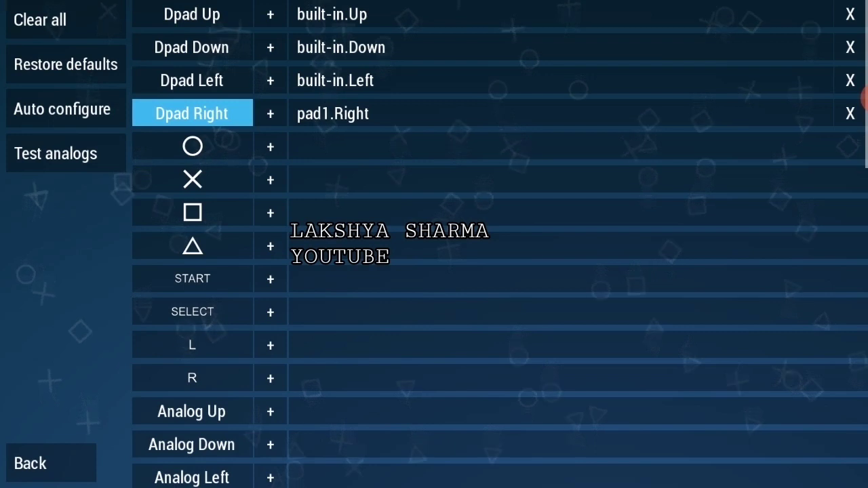
{"action": "key", "text": "Up"}
{"action": "key", "text": "Up"}
{"action": "key", "text": "Up"}
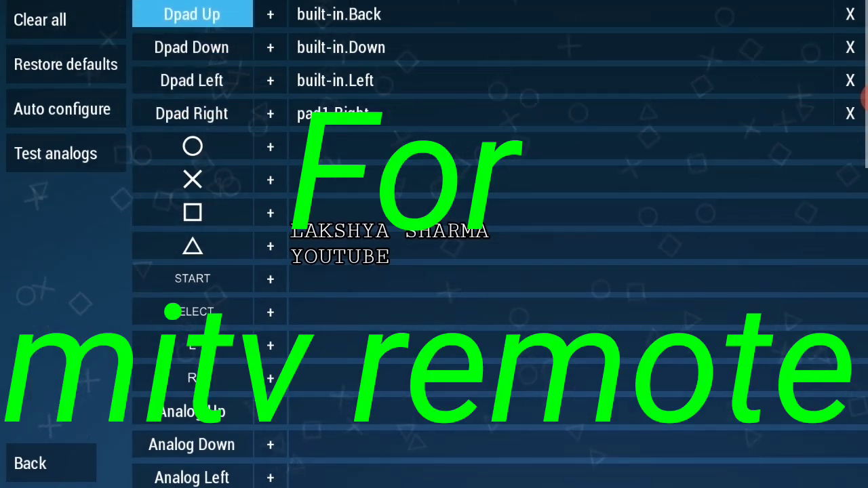
Rebind Dpad Up to the gamepad's pad1.Up key.
{"action": "key", "text": "Return"}
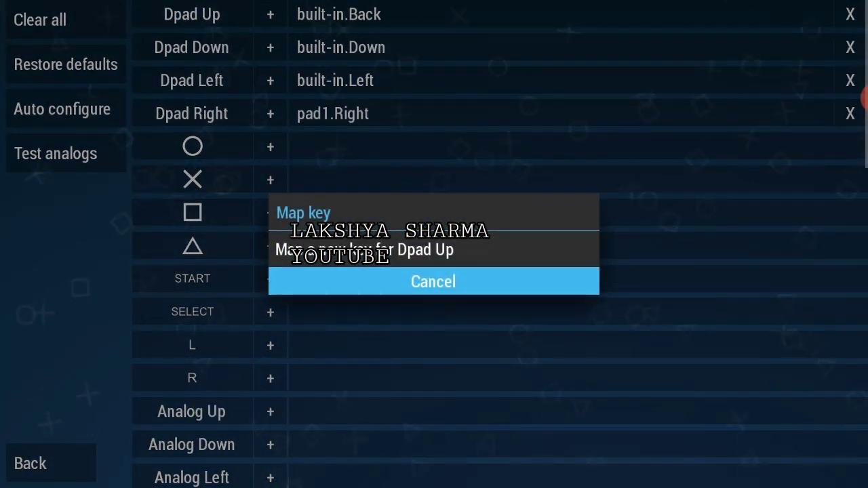
{"action": "key", "text": "Up"}
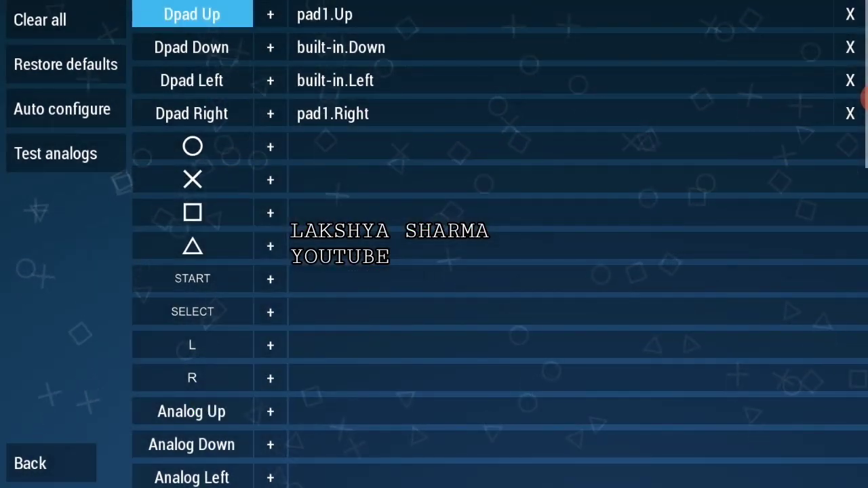
{"action": "key", "text": "Right"}
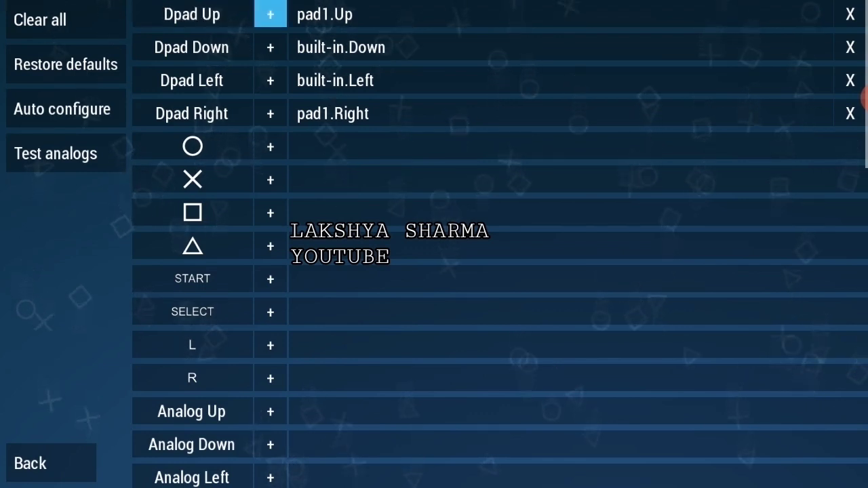
{"action": "key", "text": "Right"}
{"action": "key", "text": "Down"}
{"action": "key", "text": "Down"}
{"action": "key", "text": "Left"}
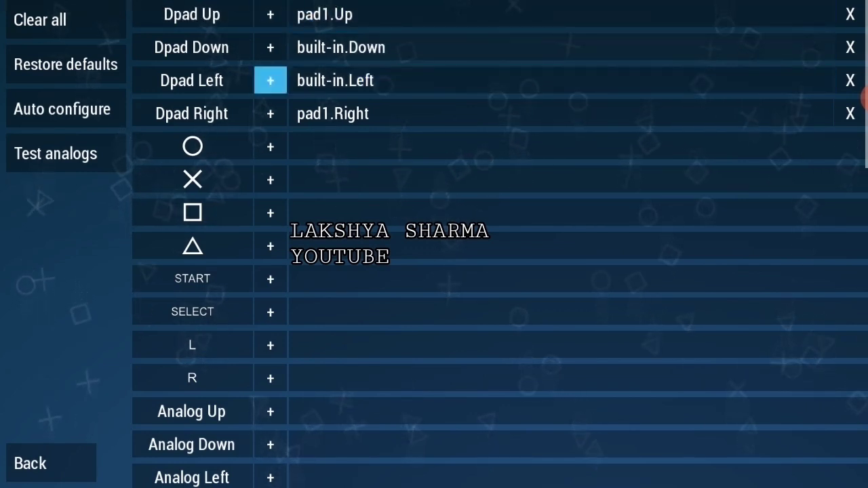
{"action": "key", "text": "Left"}
{"action": "key", "text": "Up"}
Bind Dpad Down to pad1.Down and Dpad Left to pad1.Left.
{"action": "key", "text": "Return"}
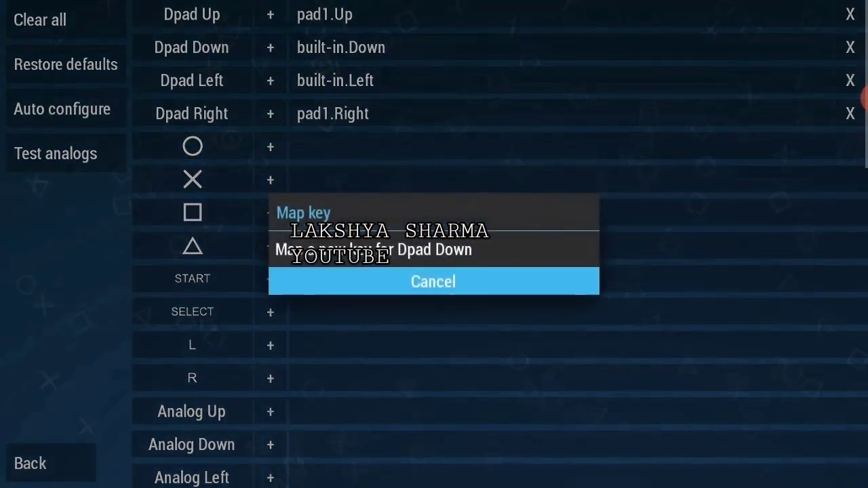
{"action": "key", "text": "Down"}
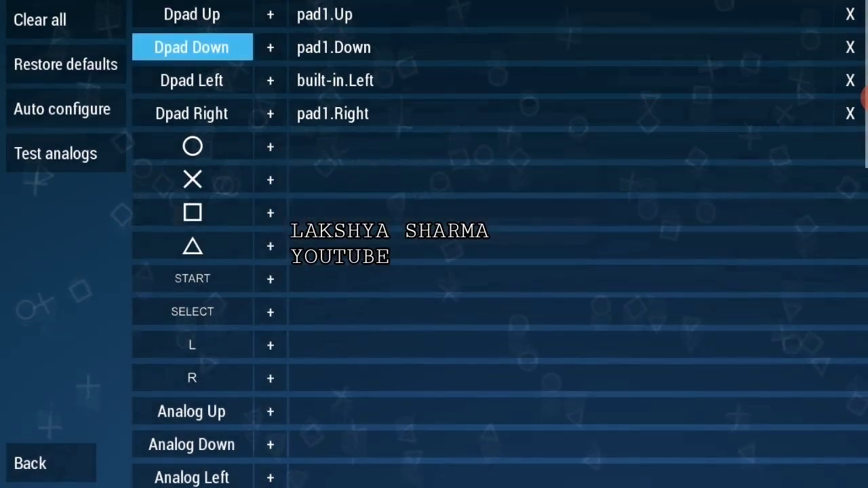
{"action": "key", "text": "Right"}
{"action": "key", "text": "Right"}
{"action": "key", "text": "Down"}
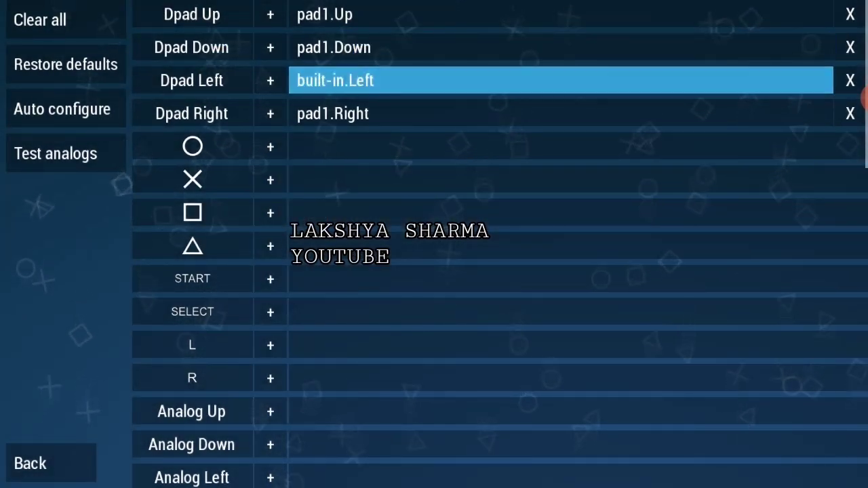
{"action": "key", "text": "Return"}
{"action": "key", "text": "Left"}
Bind Dpad Right to pad1.Right.
{"action": "key", "text": "Down"}
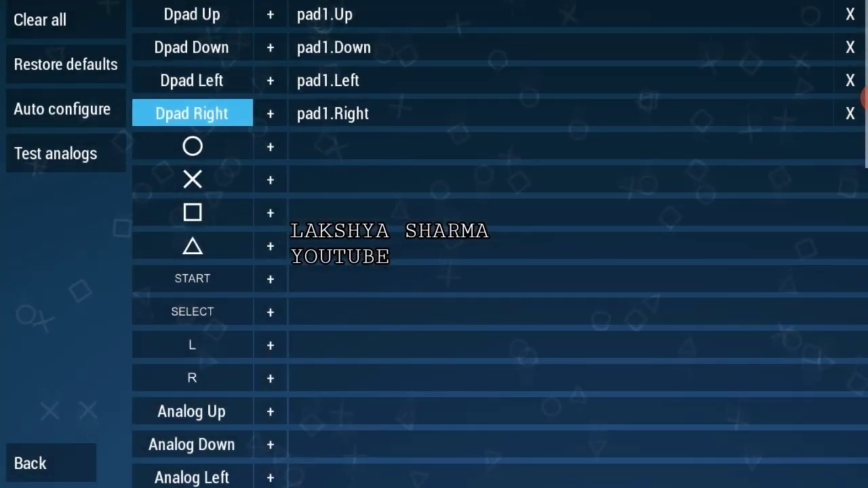
{"action": "key", "text": "Right"}
{"action": "key", "text": "Right"}
{"action": "key", "text": "Return"}
{"action": "key", "text": "Left"}
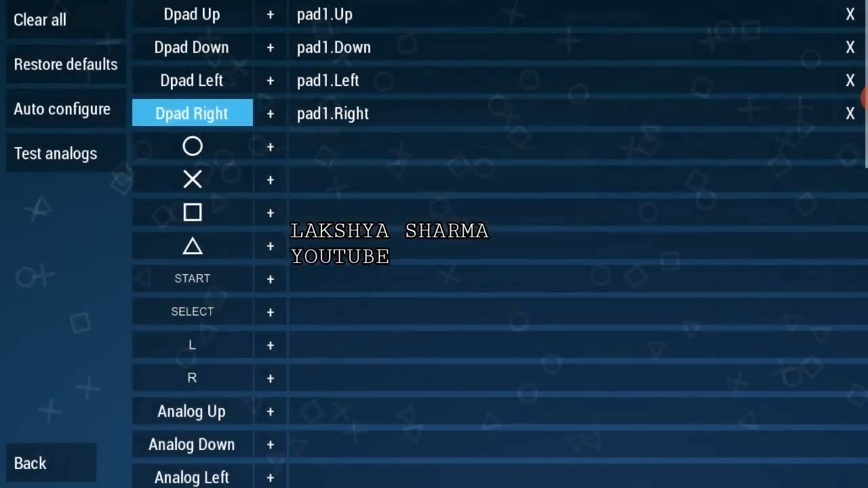
{"action": "key", "text": "Right"}
{"action": "key", "text": "Right"}
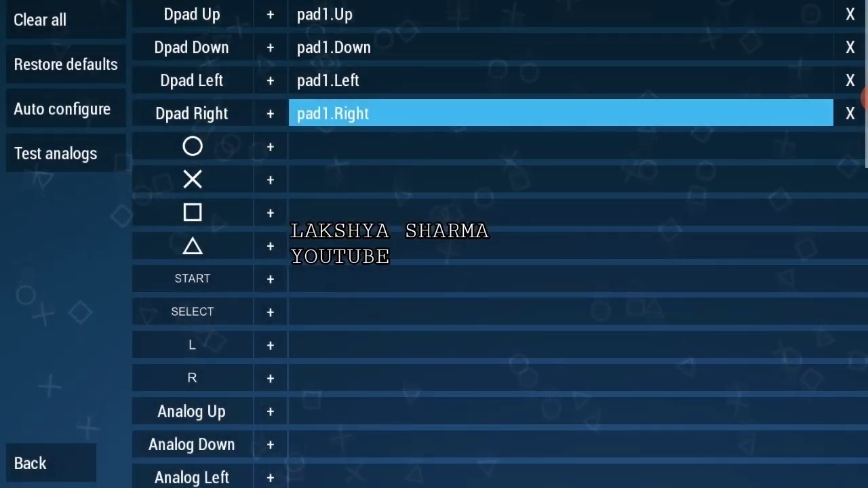
{"action": "key", "text": "Down"}
Move to the Circle entry in Control mapping and open its Map key prompt.
{"action": "key", "text": "Down"}
{"action": "key", "text": "Left"}
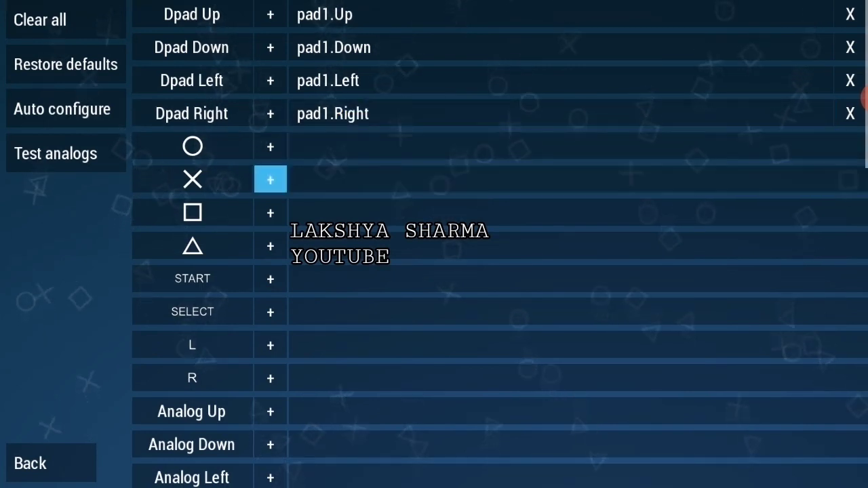
{"action": "key", "text": "Down"}
{"action": "key", "text": "Down"}
{"action": "key", "text": "Down"}
{"action": "key", "text": "Down"}
{"action": "key", "text": "Down"}
{"action": "key", "text": "Down"}
{"action": "key", "text": "Down"}
{"action": "key", "text": "Down"}
{"action": "key", "text": "Down"}
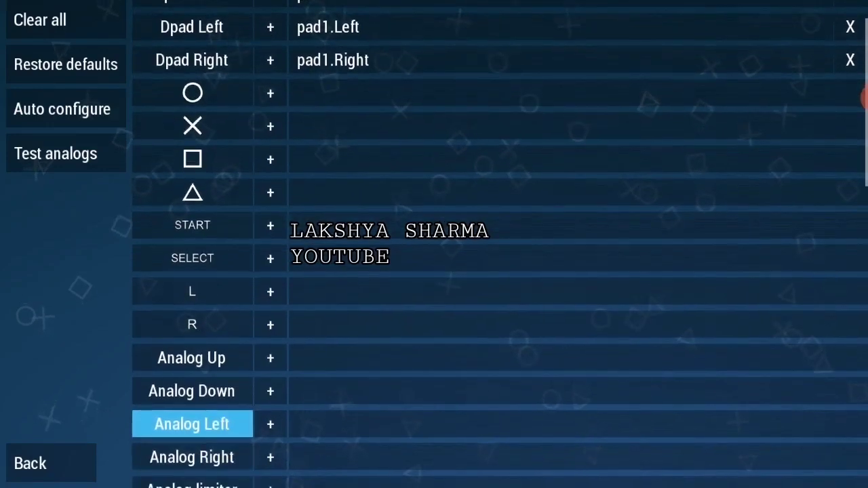
{"action": "key", "text": "Up"}
{"action": "key", "text": "Up"}
{"action": "key", "text": "Up"}
{"action": "key", "text": "Up"}
{"action": "key", "text": "Up"}
{"action": "key", "text": "Up"}
{"action": "key", "text": "Up"}
{"action": "key", "text": "Up"}
{"action": "key", "text": "Up"}
{"action": "key", "text": "Up"}
{"action": "key", "text": "Up"}
{"action": "key", "text": "Up"}
{"action": "key", "text": "Up"}
{"action": "key", "text": "Up"}
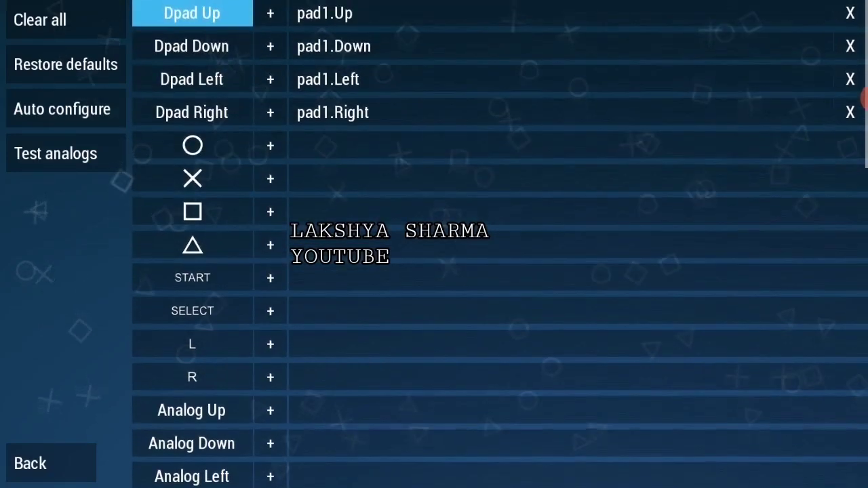
{"action": "key", "text": "Down"}
{"action": "key", "text": "Up"}
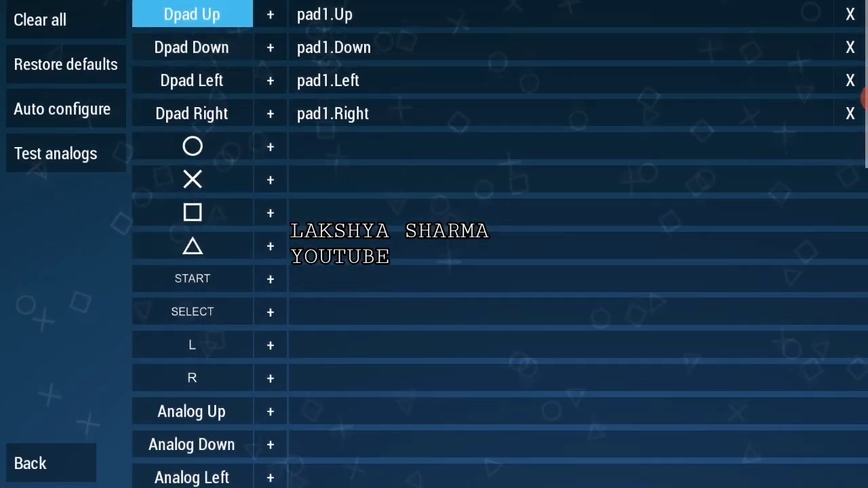
{"action": "key", "text": "Down"}
{"action": "key", "text": "Down"}
{"action": "key", "text": "Down"}
{"action": "key", "text": "Down"}
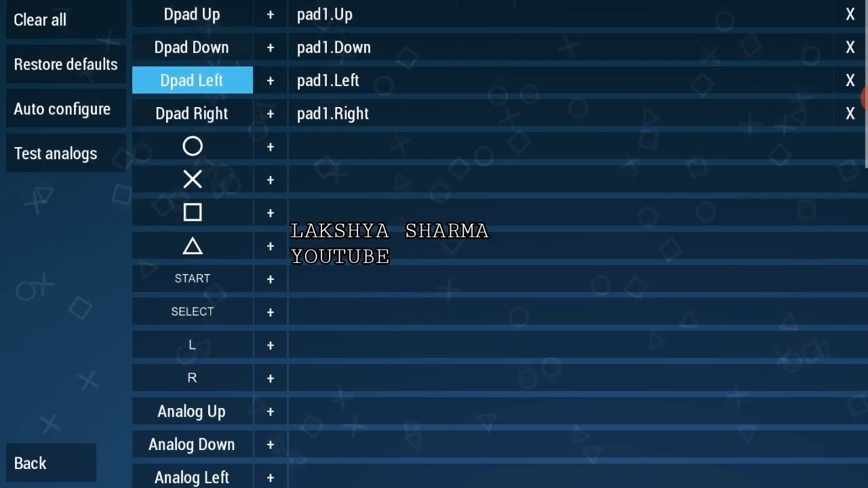
{"action": "left_click", "coordinate": [192, 146]}
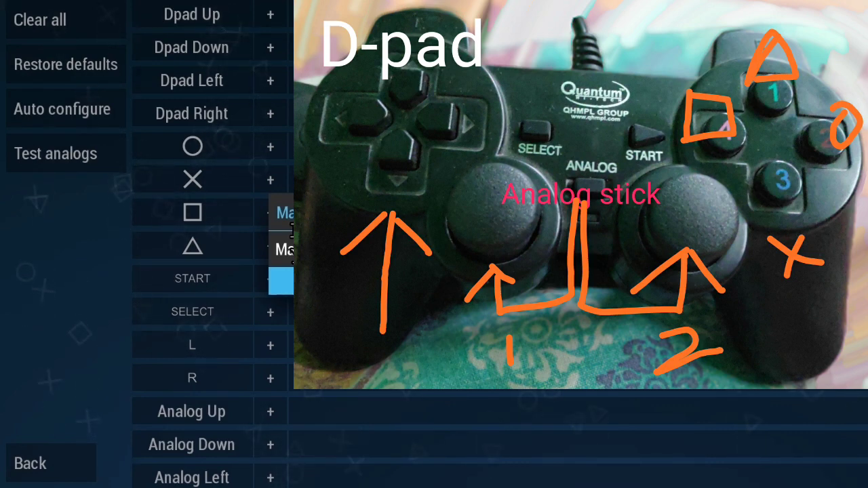
Bind Circle to built-in.b2.
{"action": "key", "text": "b"}
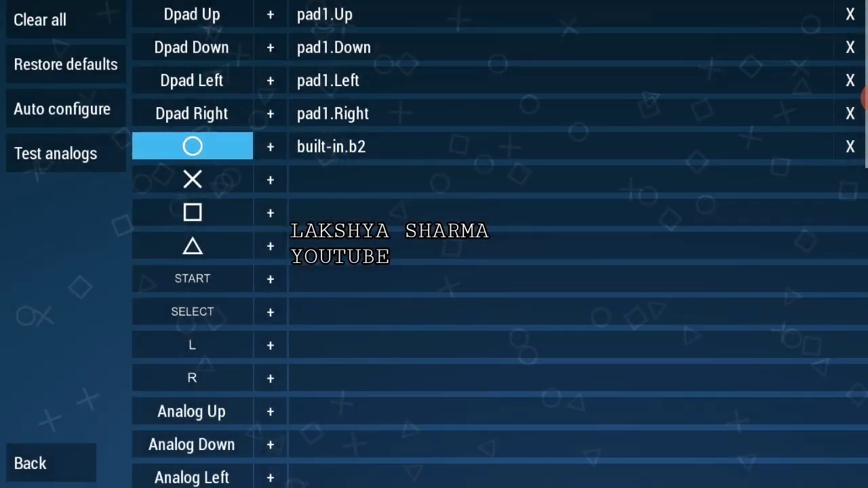
{"action": "key", "text": "Down"}
{"action": "key", "text": "Down"}
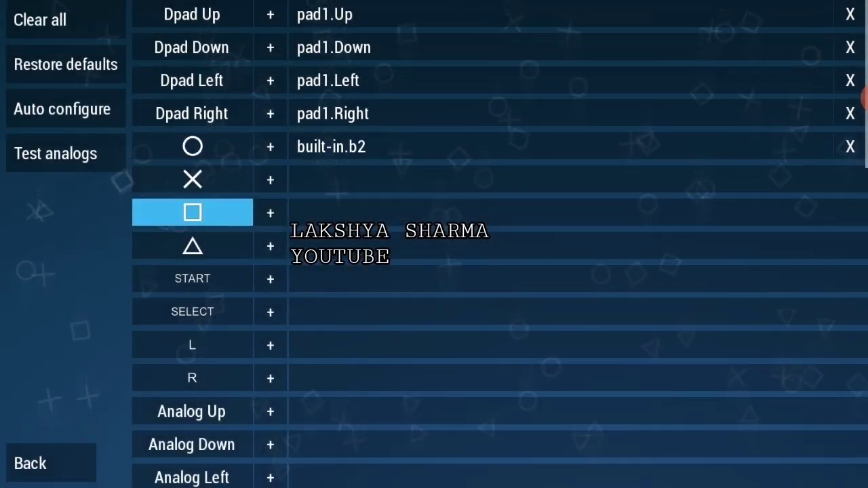
{"action": "key", "text": "Left"}
{"action": "key", "text": "Right"}
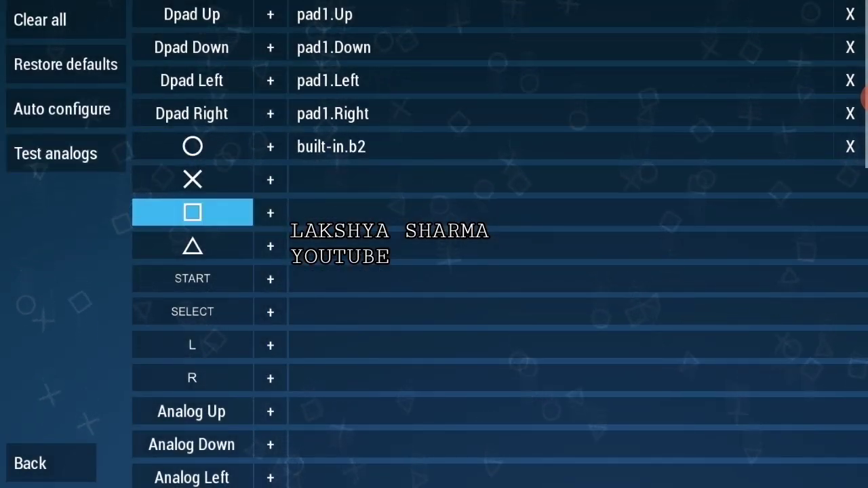
{"action": "key", "text": "Down"}
{"action": "key", "text": "Down"}
{"action": "key", "text": "Down"}
{"action": "key", "text": "Down"}
{"action": "key", "text": "Down"}
{"action": "key", "text": "Down"}
{"action": "key", "text": "Down"}
{"action": "key", "text": "Down"}
{"action": "key", "text": "Down"}
{"action": "key", "text": "Down"}
{"action": "key", "text": "Down"}
{"action": "key", "text": "Down"}
{"action": "key", "text": "Down"}
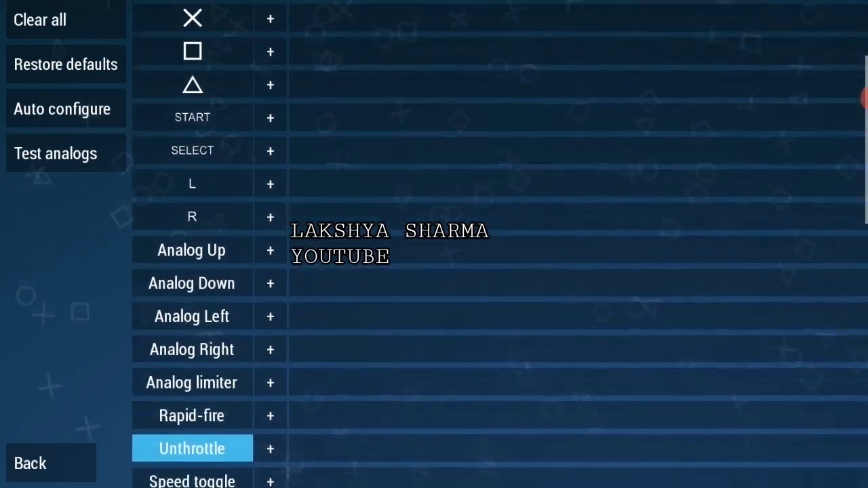
Back out of Control mapping and Controls settings and exit PPSSPP.
{"action": "key", "text": "Left"}
{"action": "key", "text": "Return"}
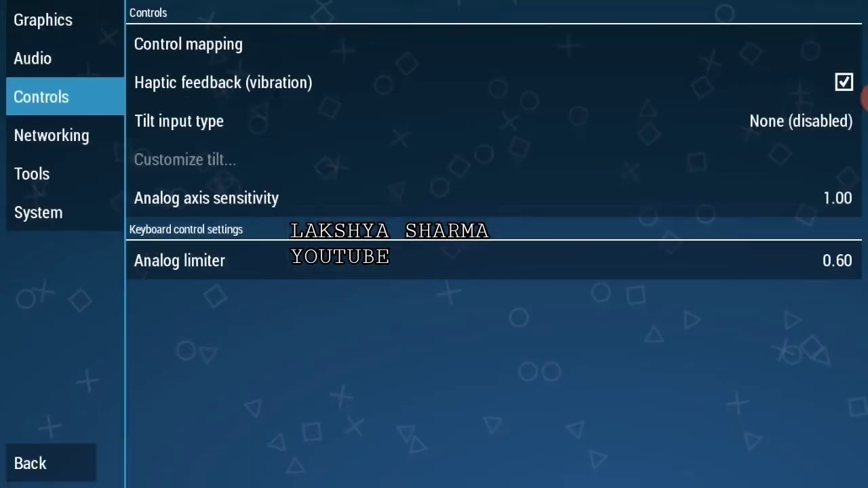
{"action": "key", "text": "Return"}
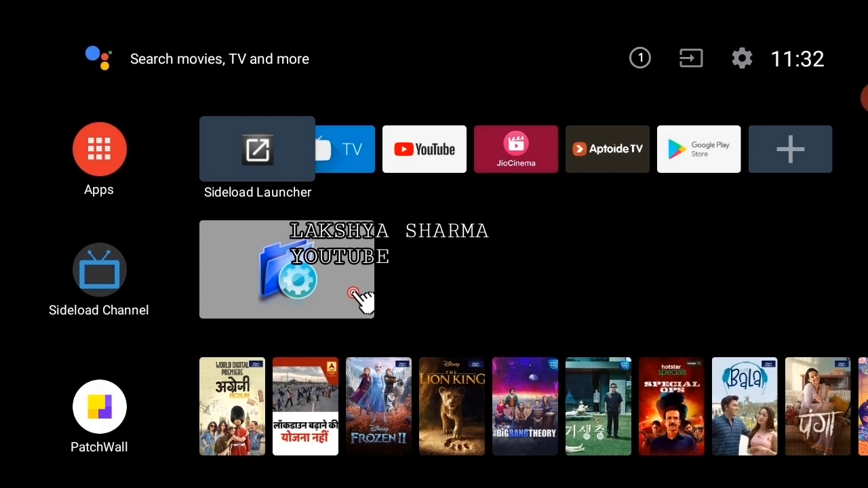
Launch Hill Climb Racing from the Sideload Launcher app grid.
{"action": "key", "text": "Right"}
{"action": "key", "text": "Right"}
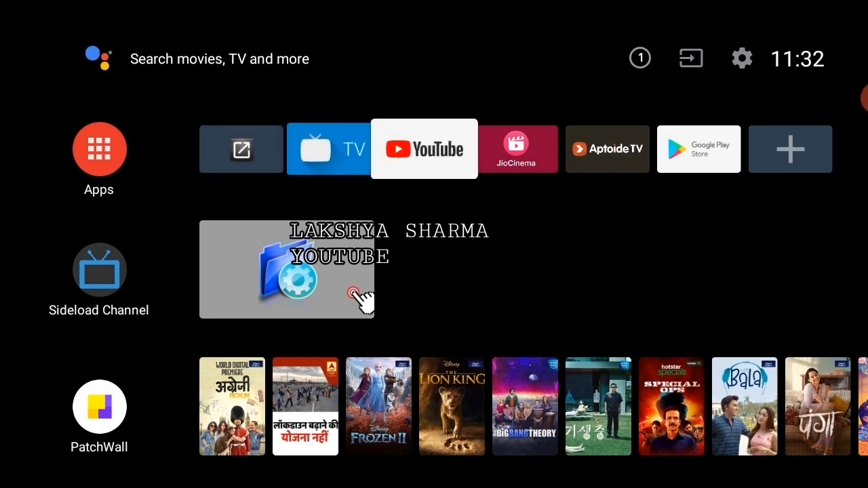
{"action": "key", "text": "Left"}
{"action": "key", "text": "Left"}
{"action": "key", "text": "Right"}
{"action": "key", "text": "Right"}
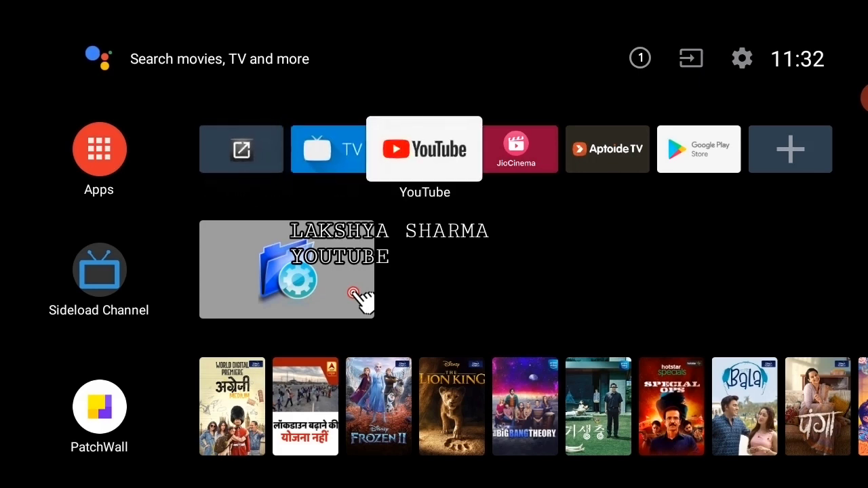
{"action": "key", "text": "Left"}
{"action": "key", "text": "Left"}
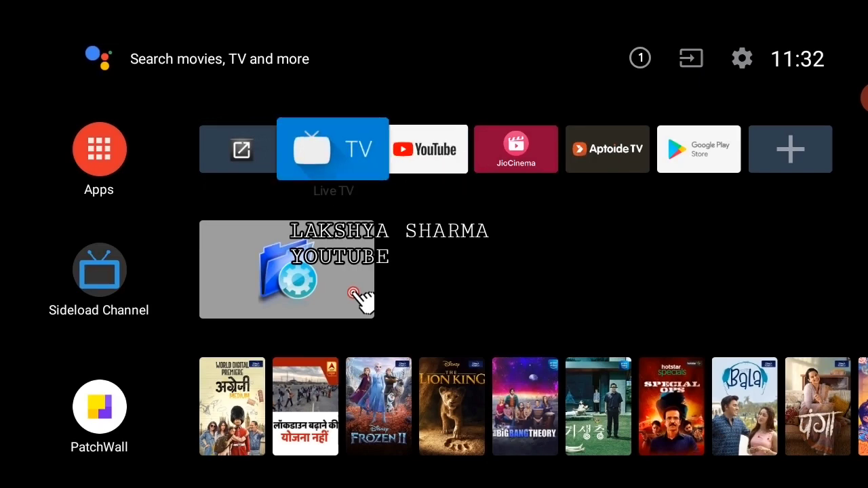
{"action": "key", "text": "Return"}
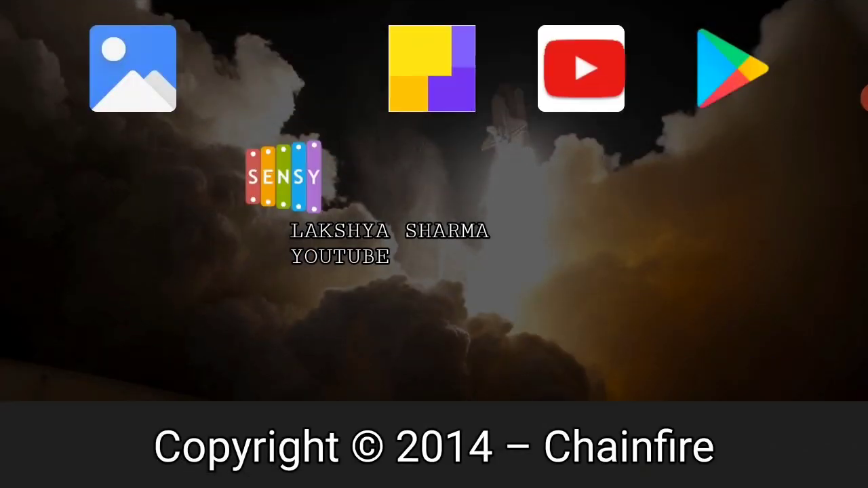
{"action": "key", "text": "Return"}
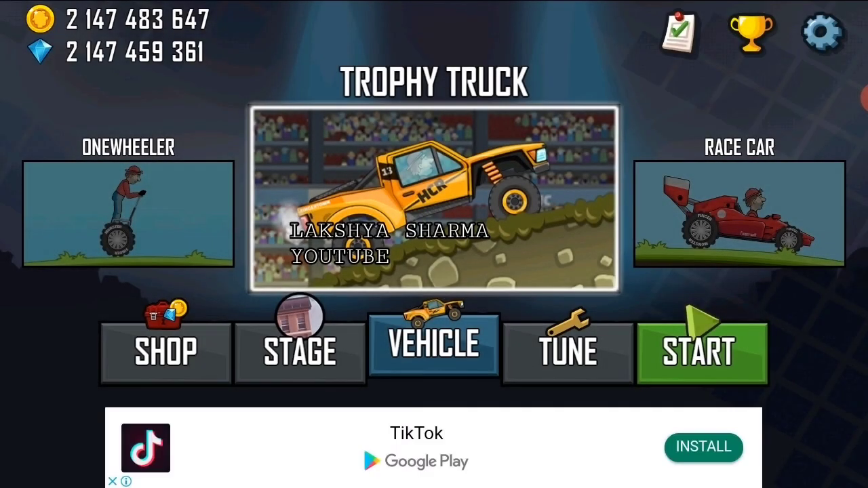
Start a race with the Trophy Truck from the vehicle menu.
{"action": "left_click", "coordinate": [701, 351]}
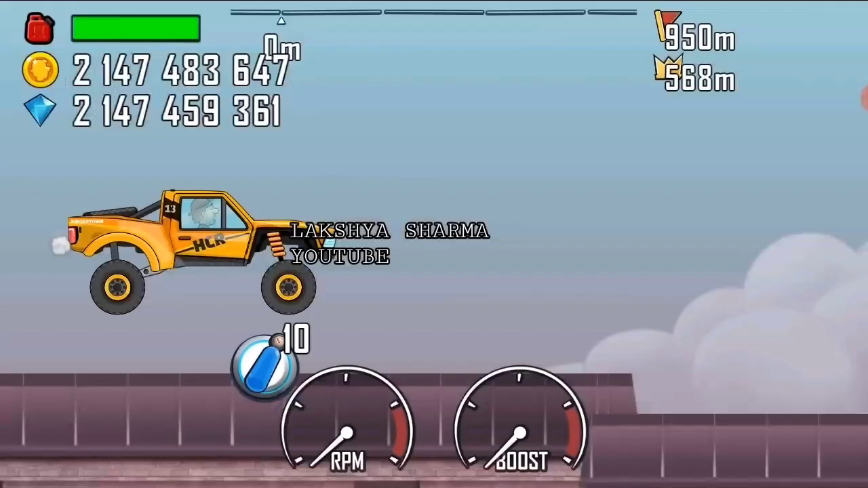